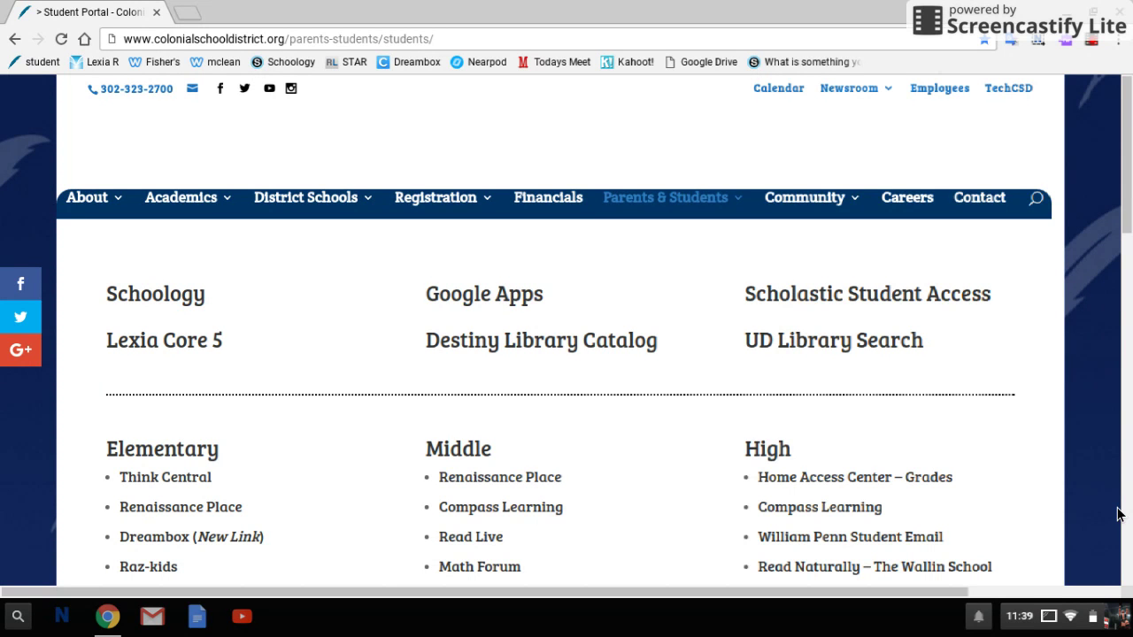
- Open Schoology and go to the Citizen, Rights, Privilege, Responsiblity album in UNIT 1 of Social Studies: Section 3-5
left_click(296, 71)
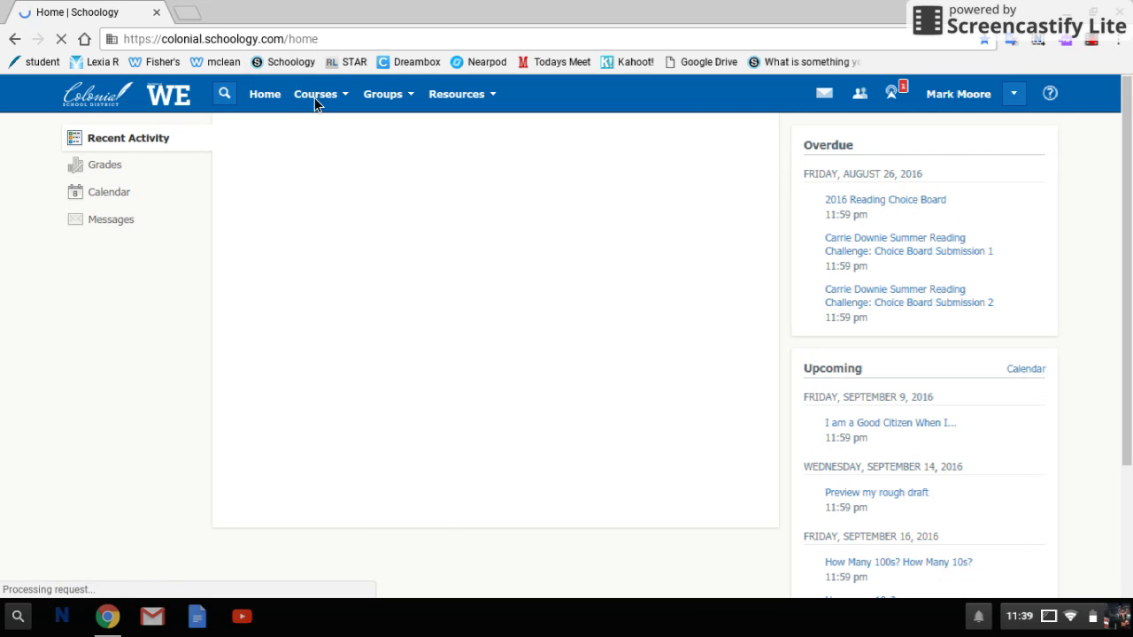
left_click(312, 101)
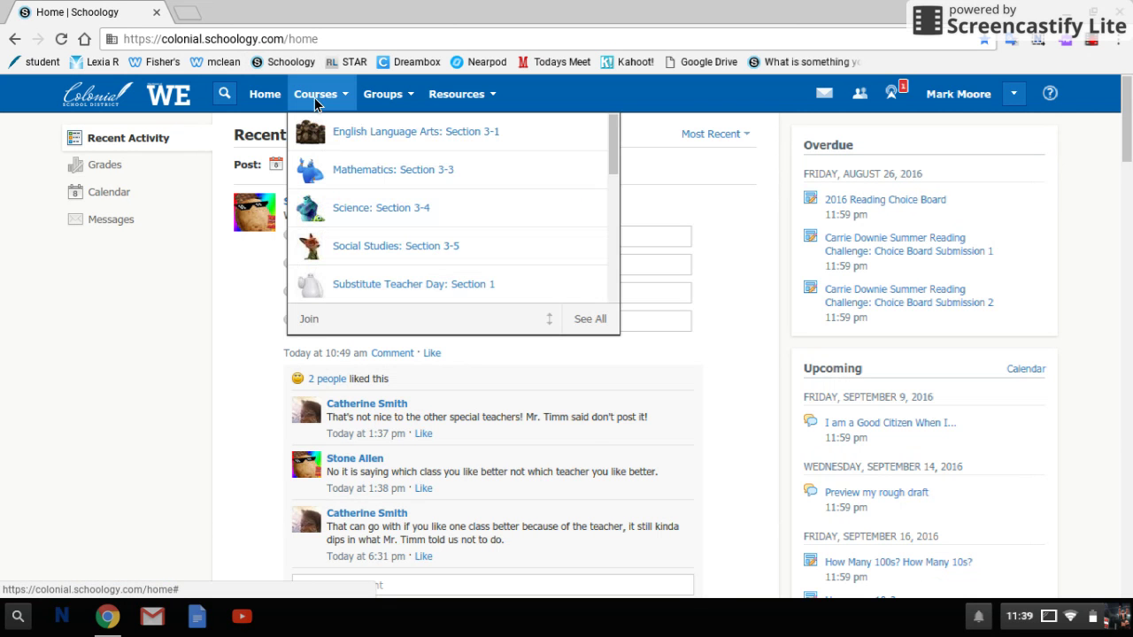
left_click(362, 252)
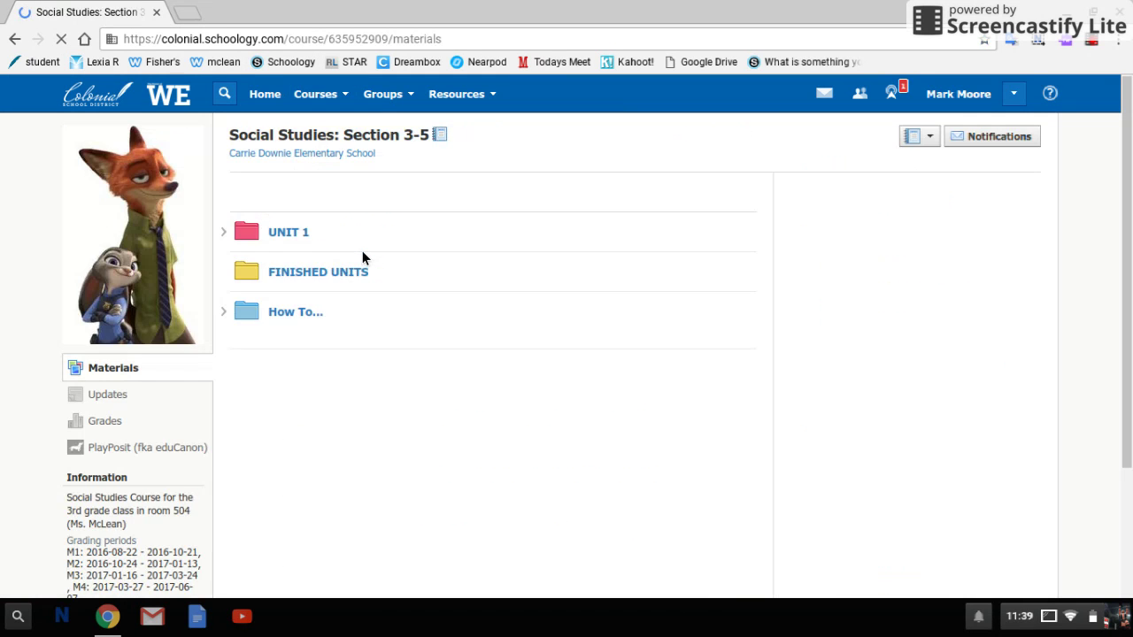
left_click(288, 232)
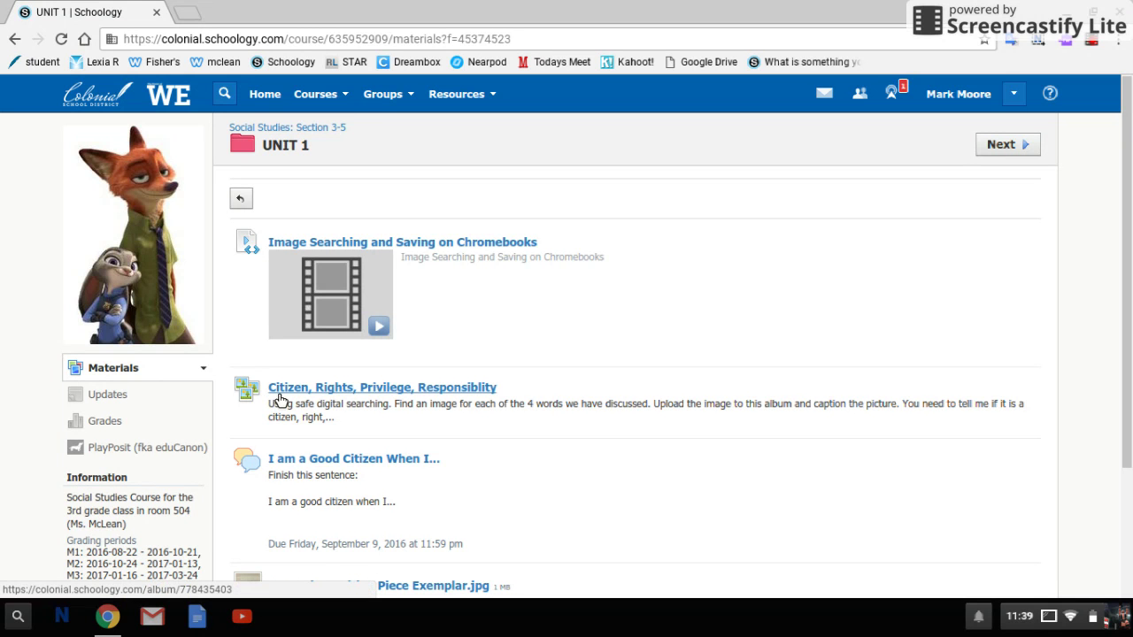
left_click(390, 387)
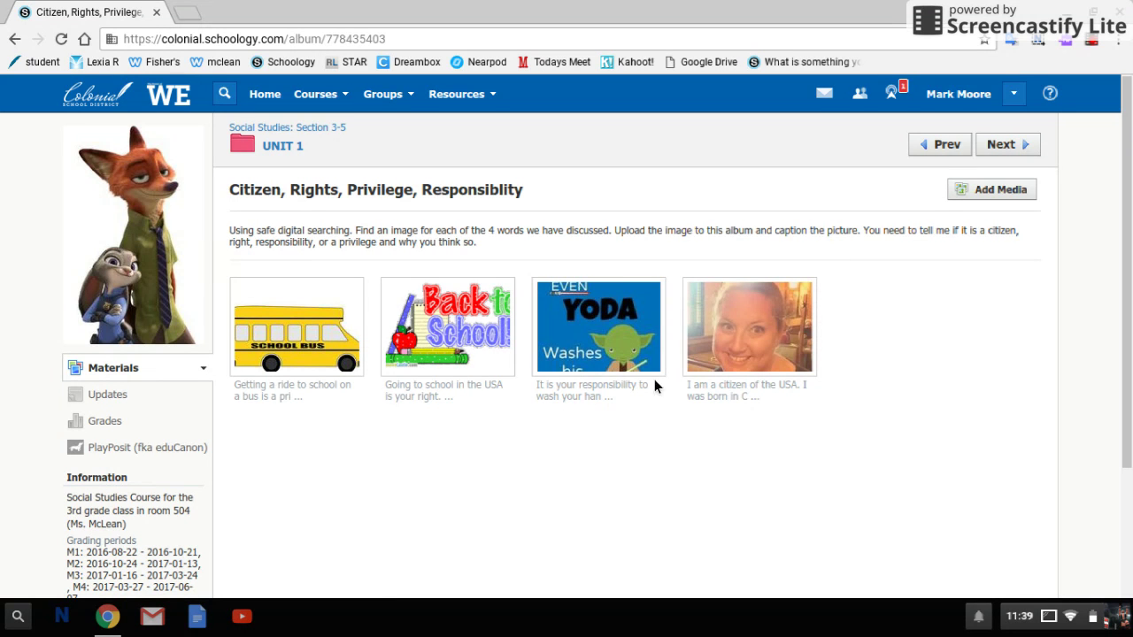
left_click(976, 192)
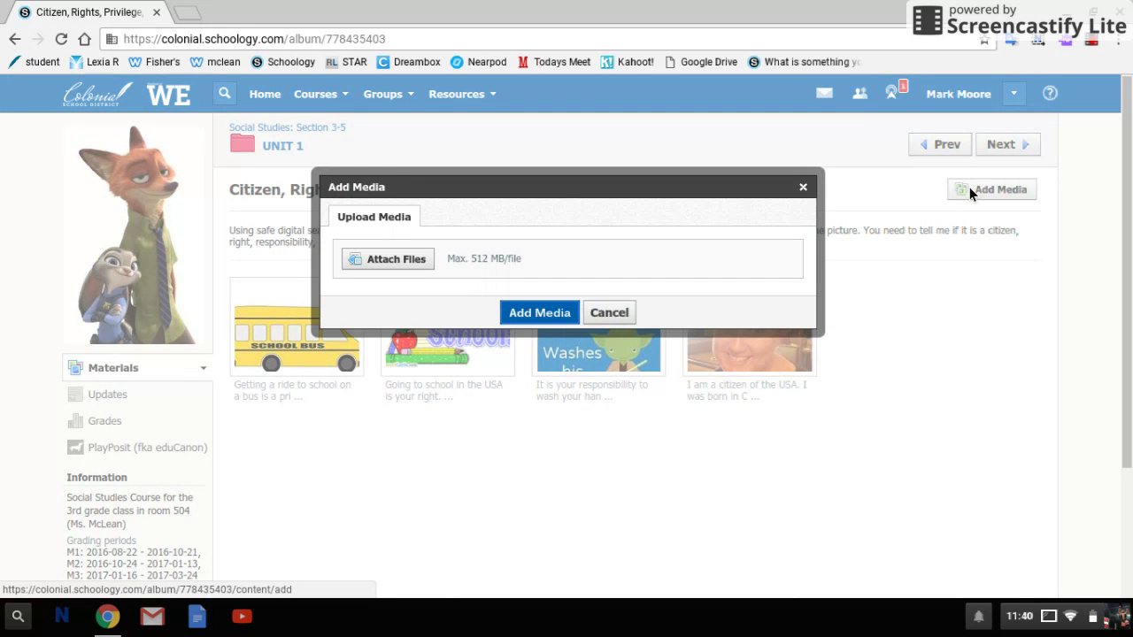
left_click(407, 261)
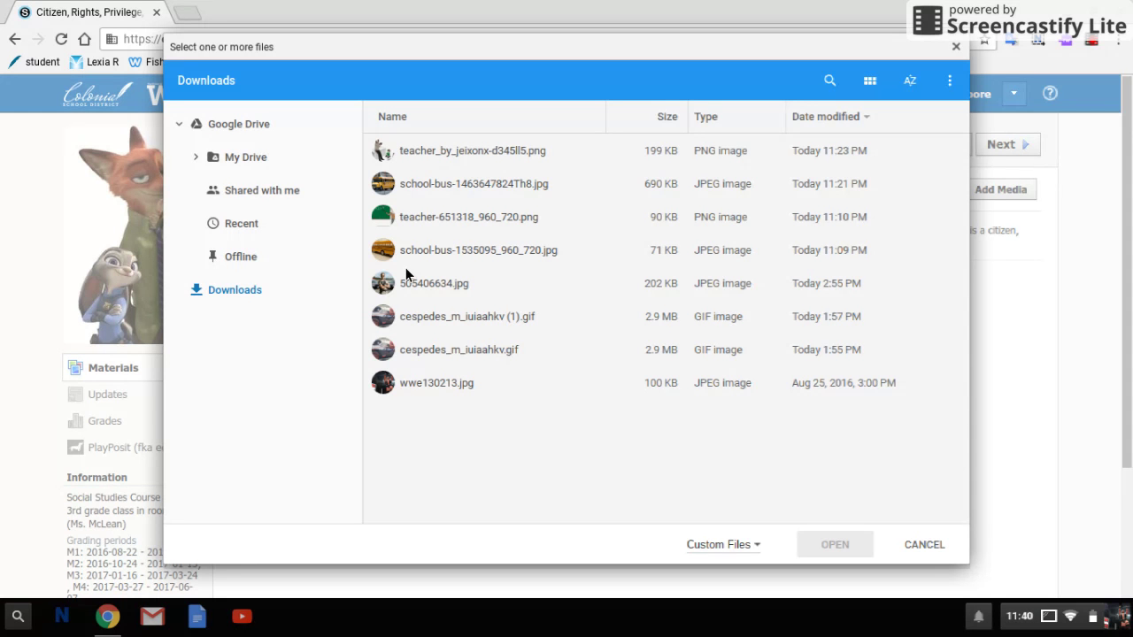
left_click(453, 182)
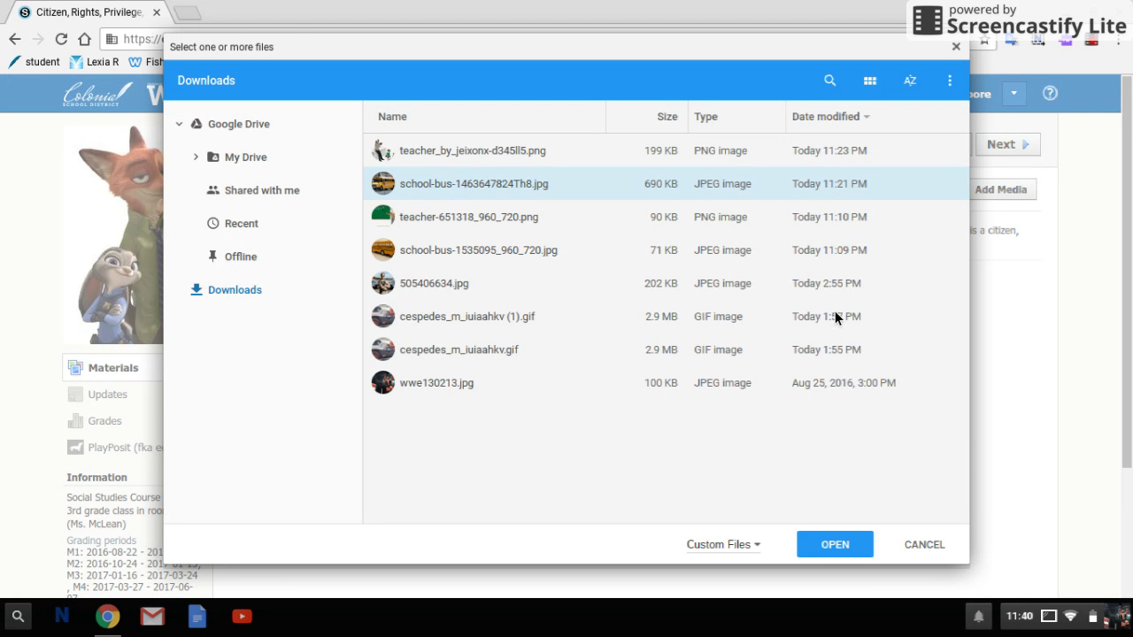
left_click(835, 549)
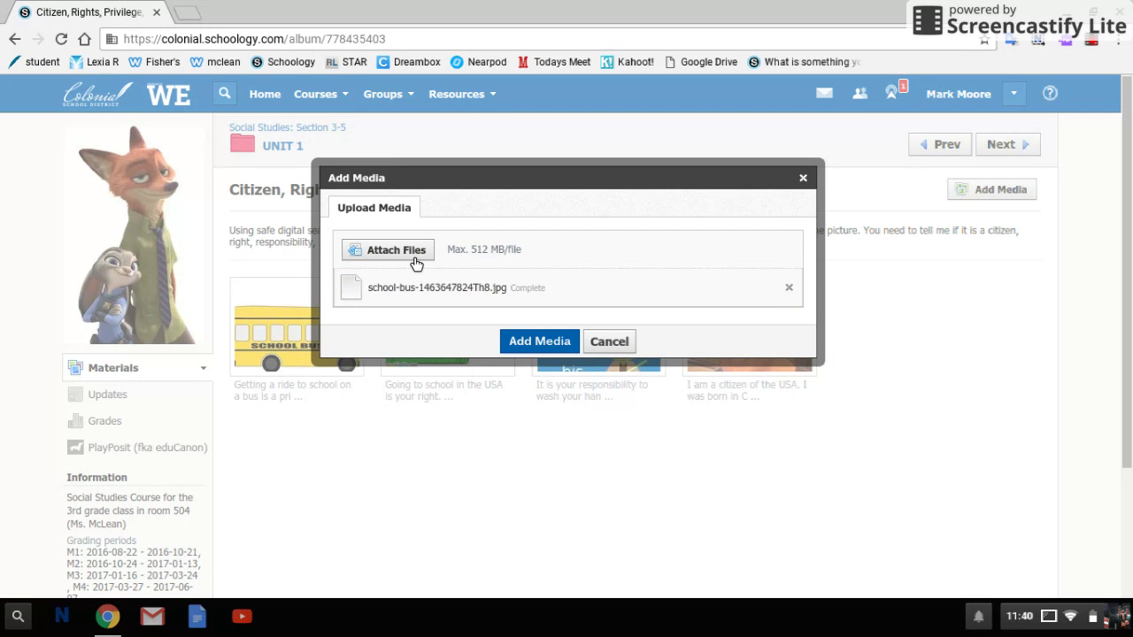
left_click(540, 341)
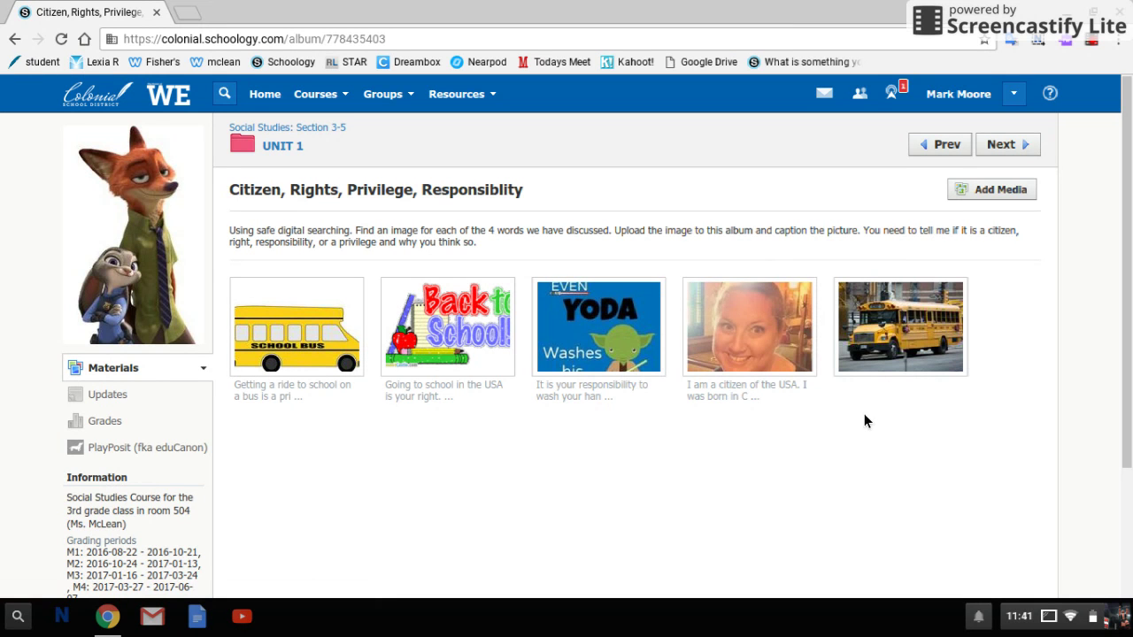
- Caption the new bus photo: "Riding in a school bus is a privilege. If you do not act appropriately, you might get suspended off of the bus."
left_click(890, 343)
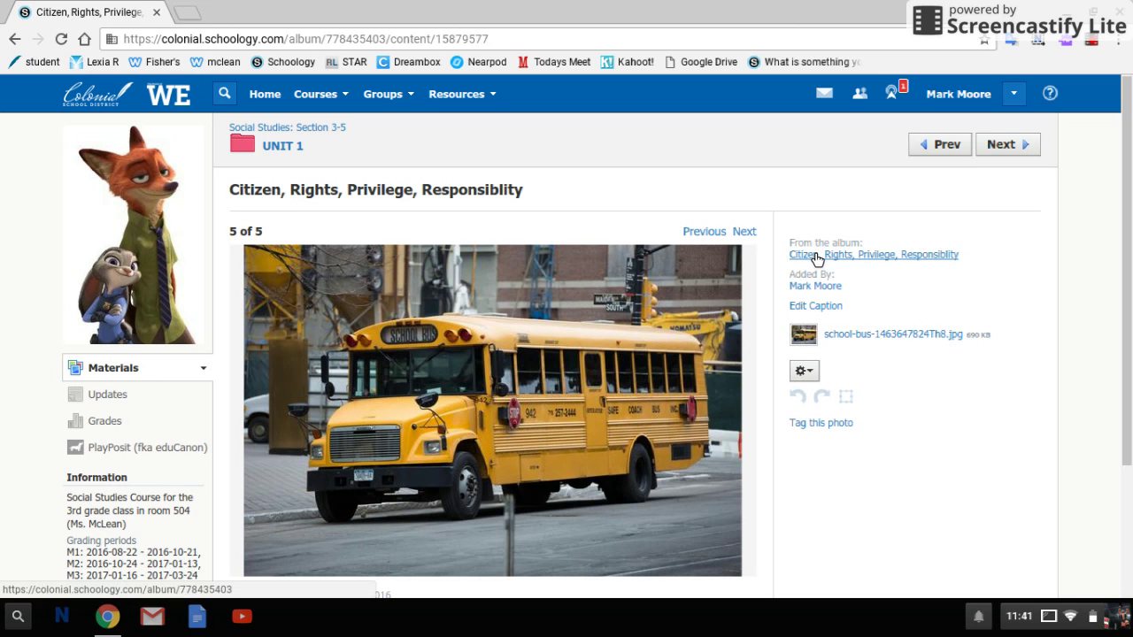
left_click(812, 312)
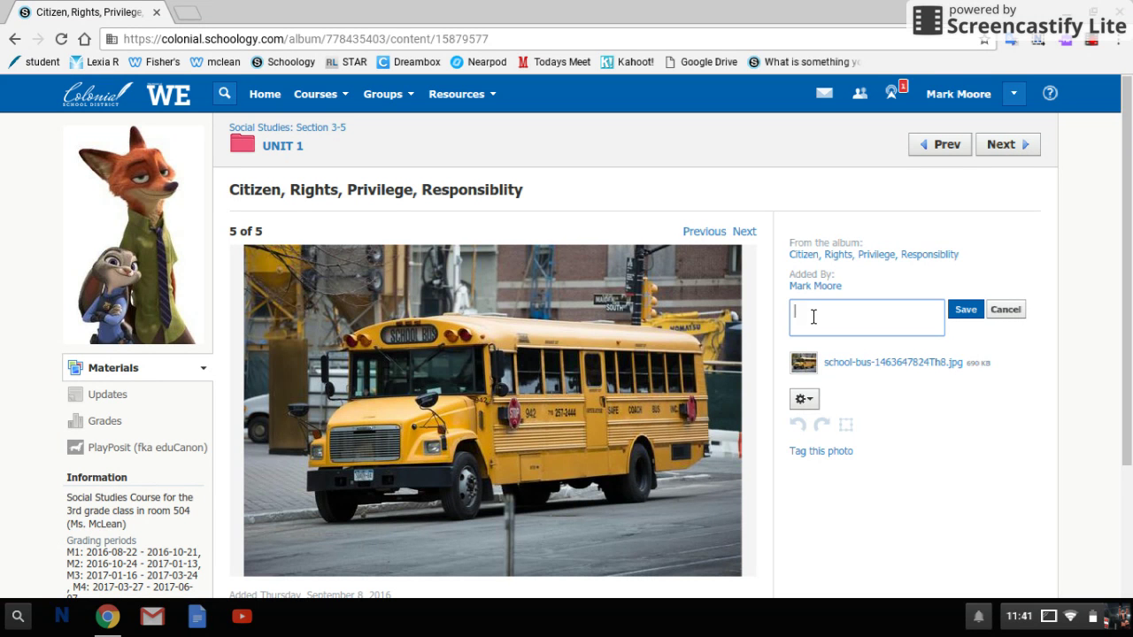
type("Riding in a school bu")
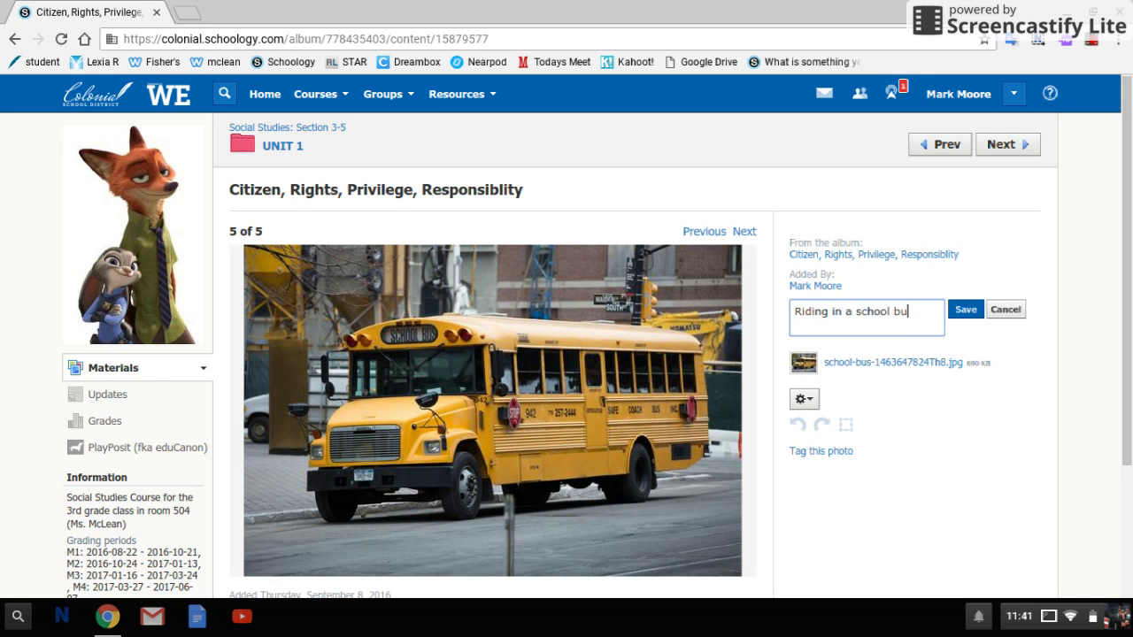
type("s is a")
type(" privil")
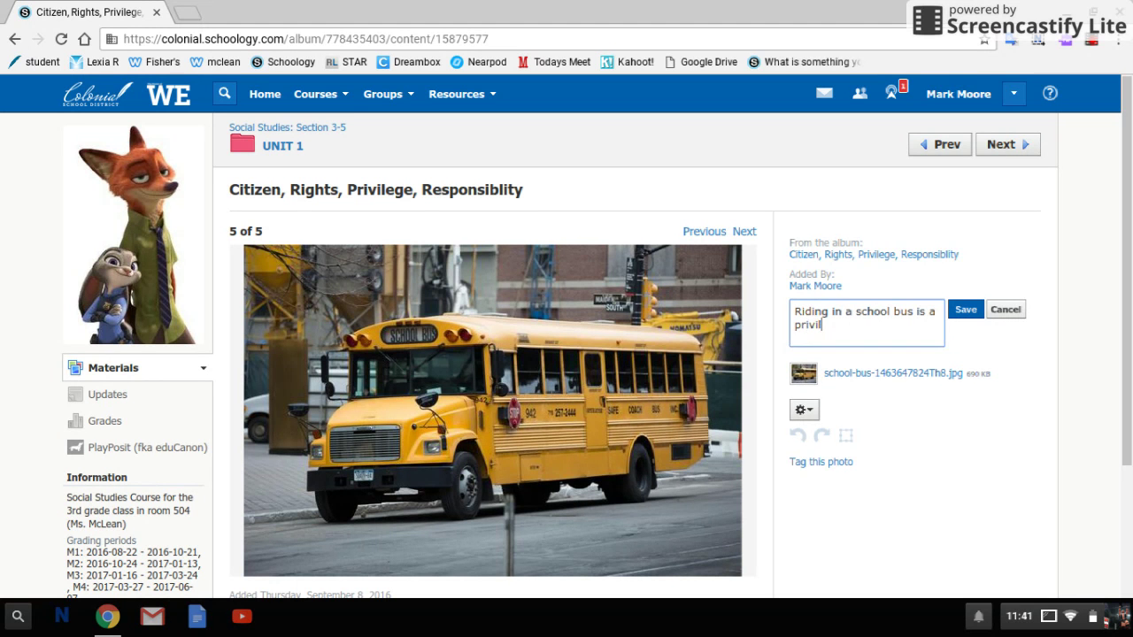
type("ege. If")
type("you do not act")
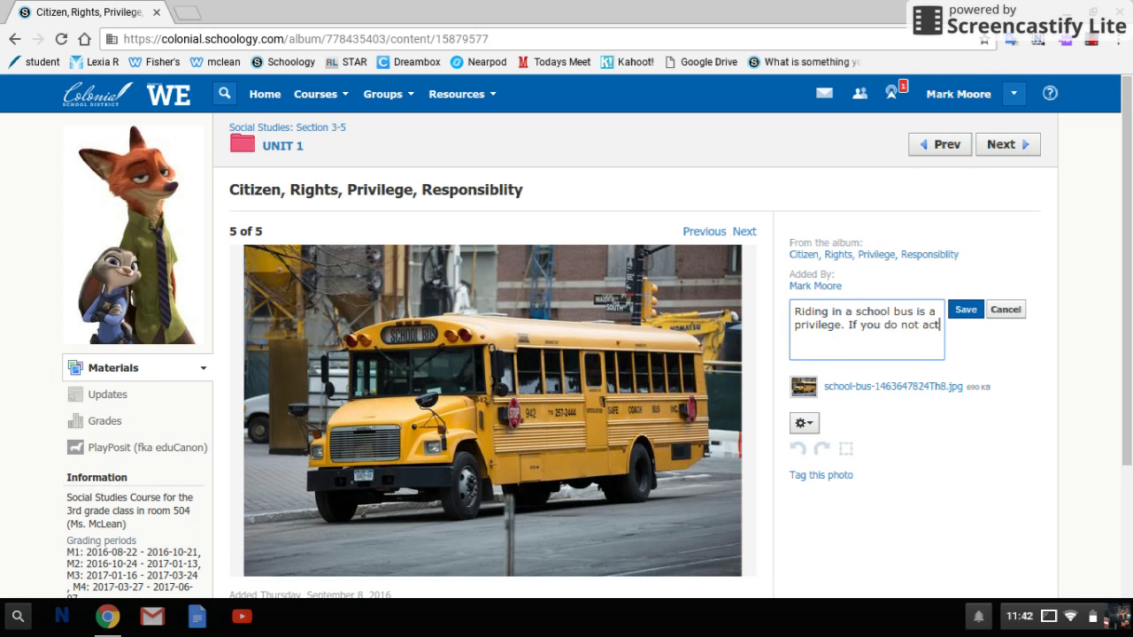
type(" appropriately, y")
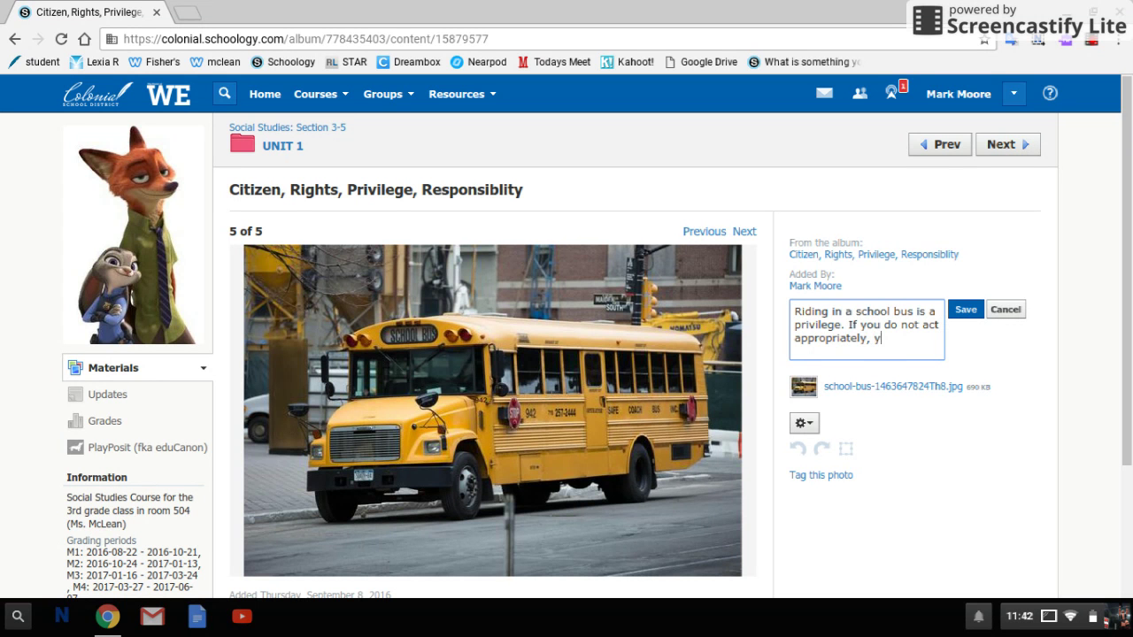
type("ou might get sus")
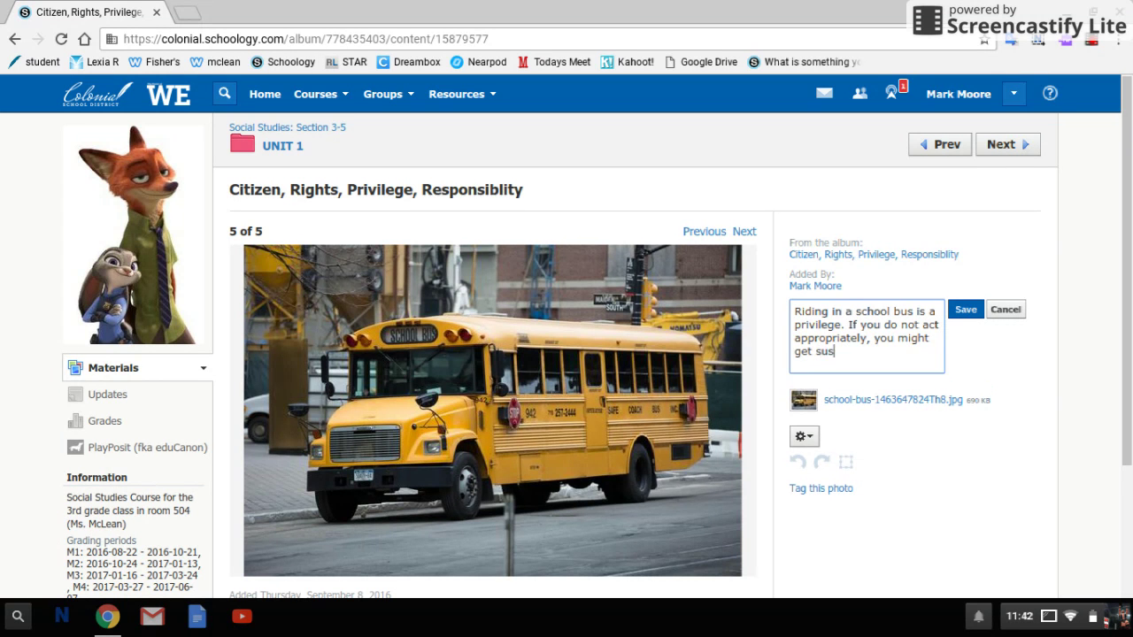
type("pended off o")
type("f of the bus")
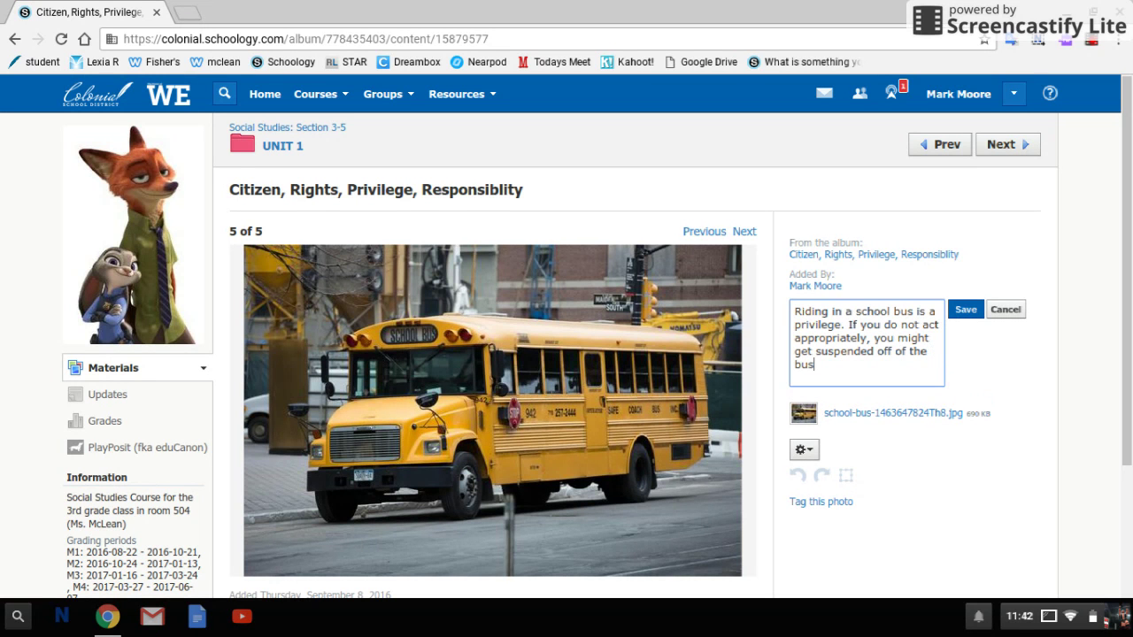
type(".")
left_click(964, 311)
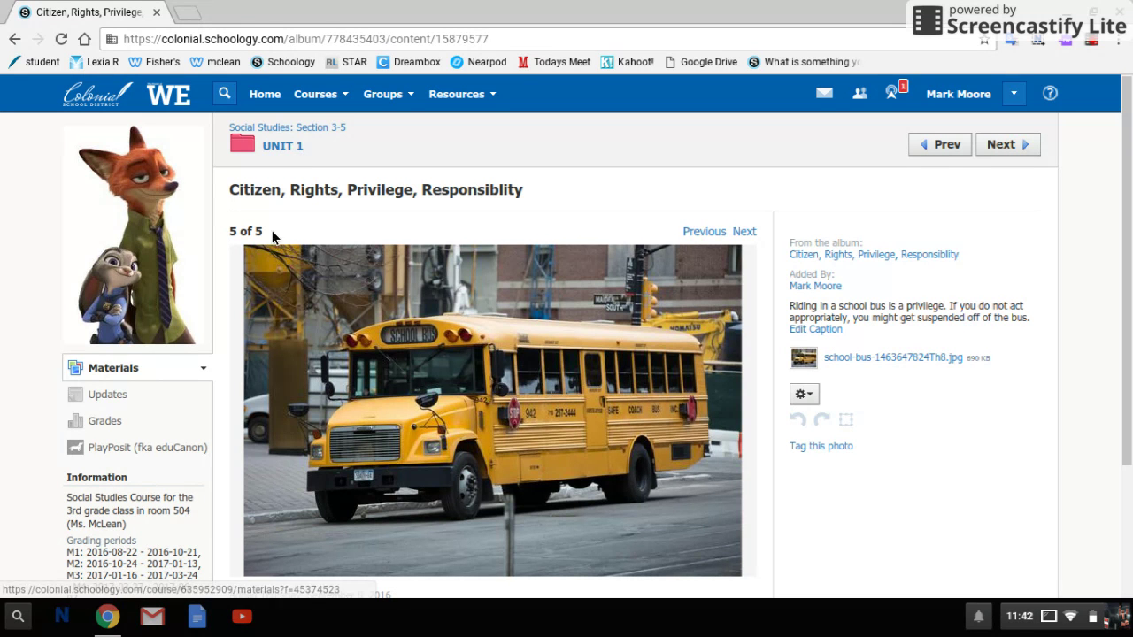
left_click(296, 149)
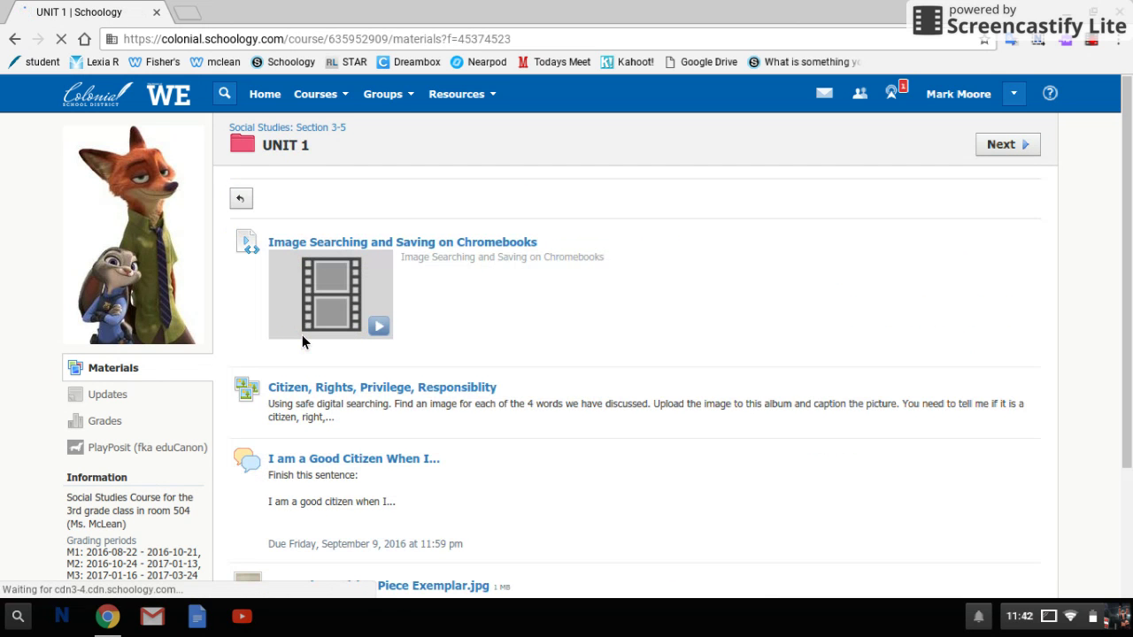
left_click(299, 390)
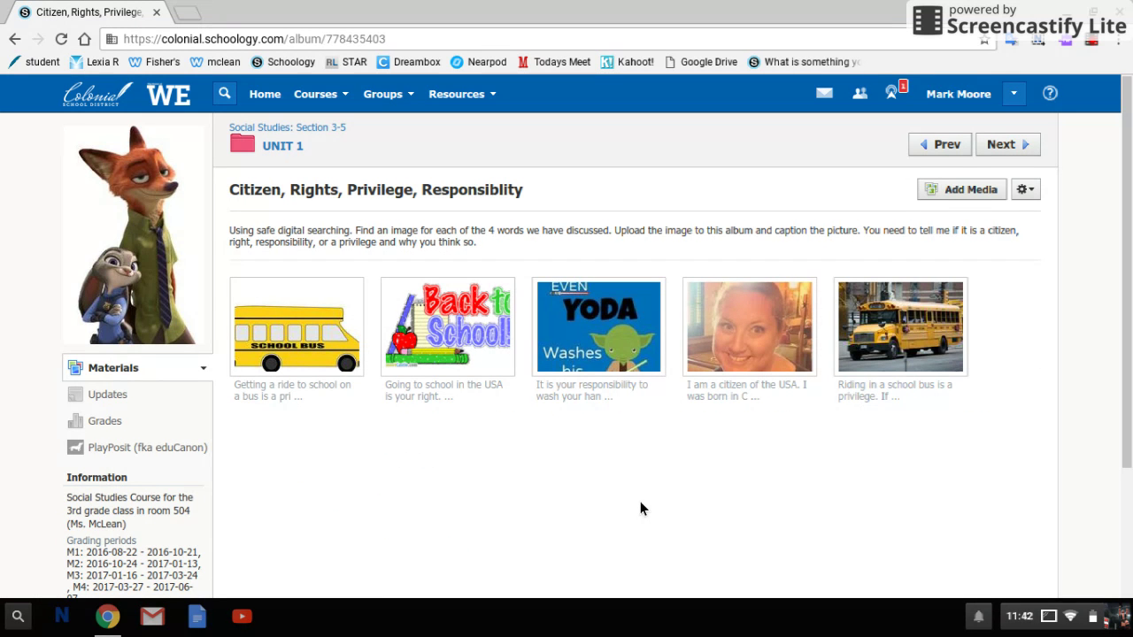
left_click(986, 202)
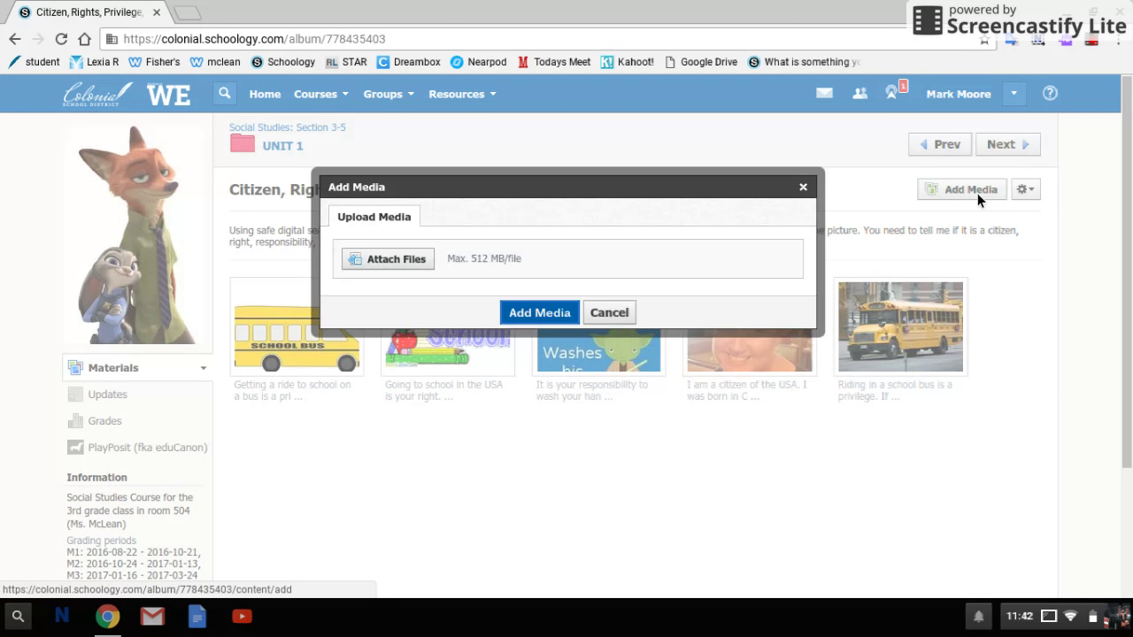
left_click(396, 259)
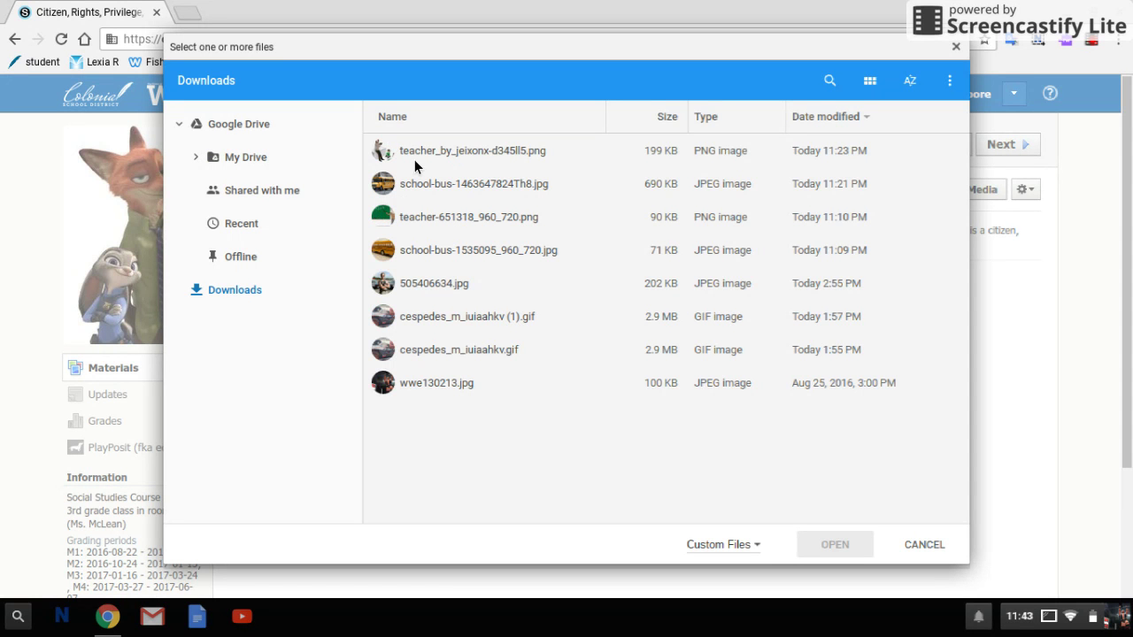
left_click(414, 165)
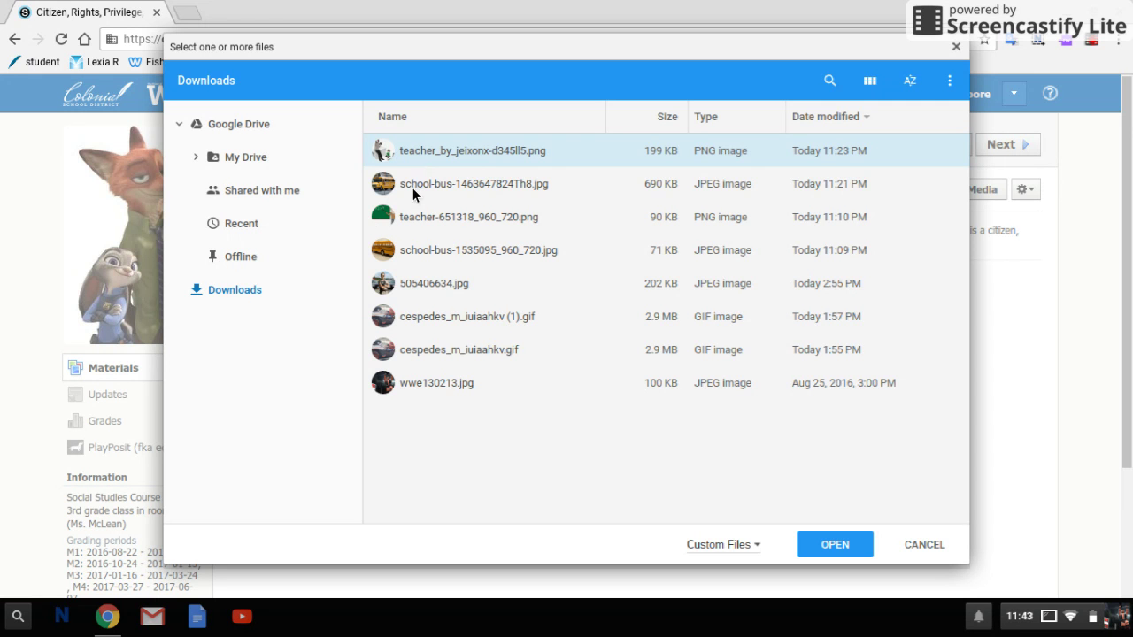
left_click(413, 190, "ctrl")
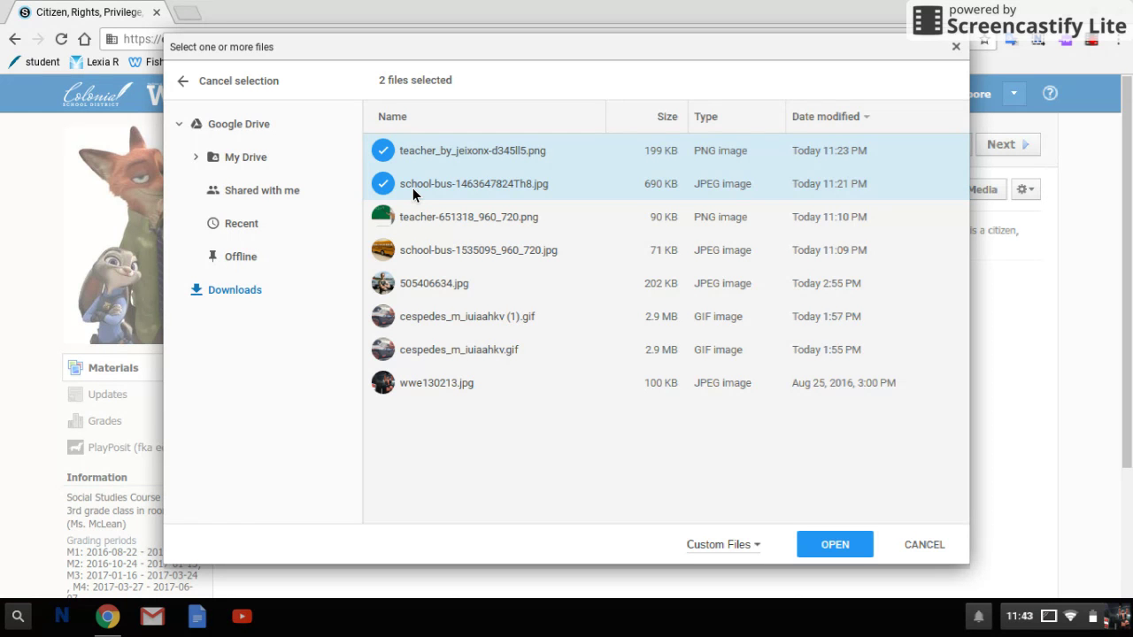
left_click(412, 229, "ctrl")
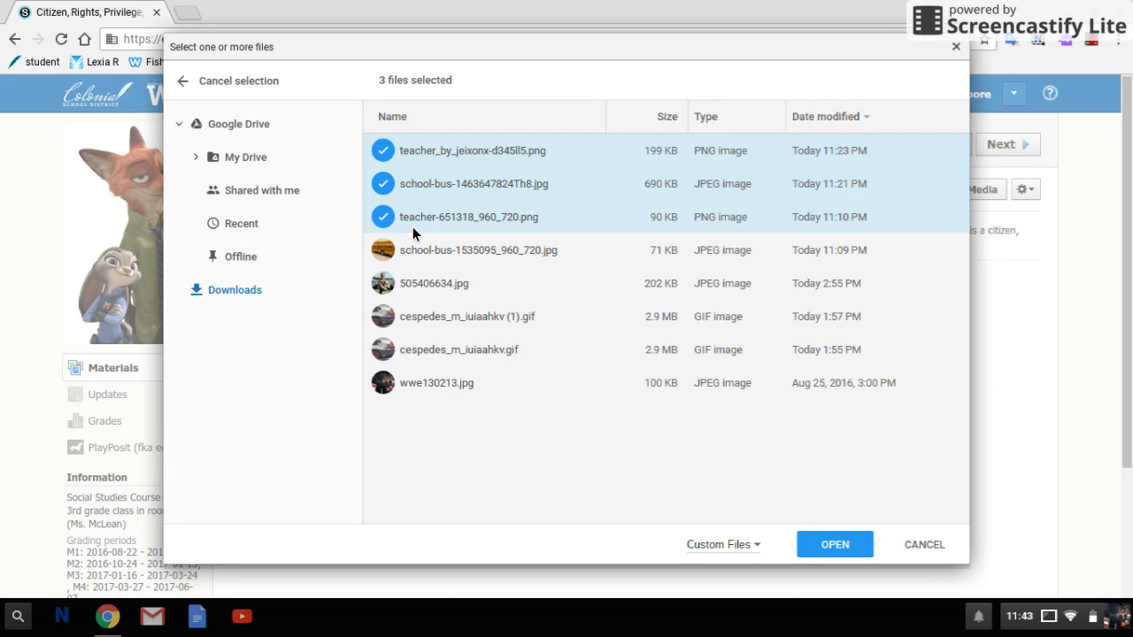
left_click(412, 255, "ctrl")
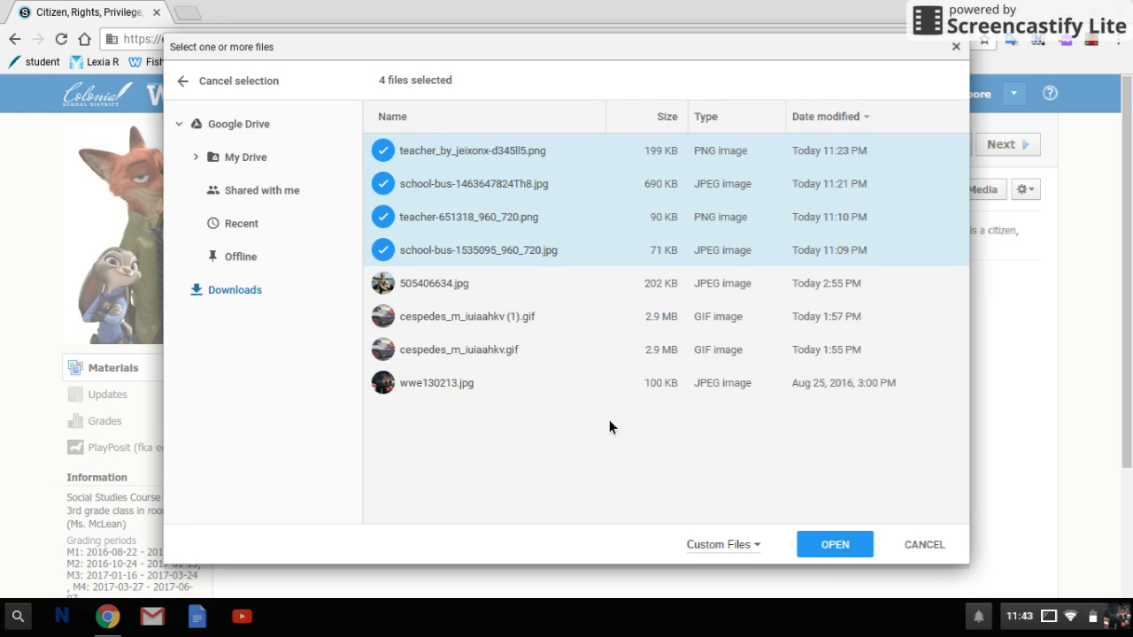
left_click(835, 545)
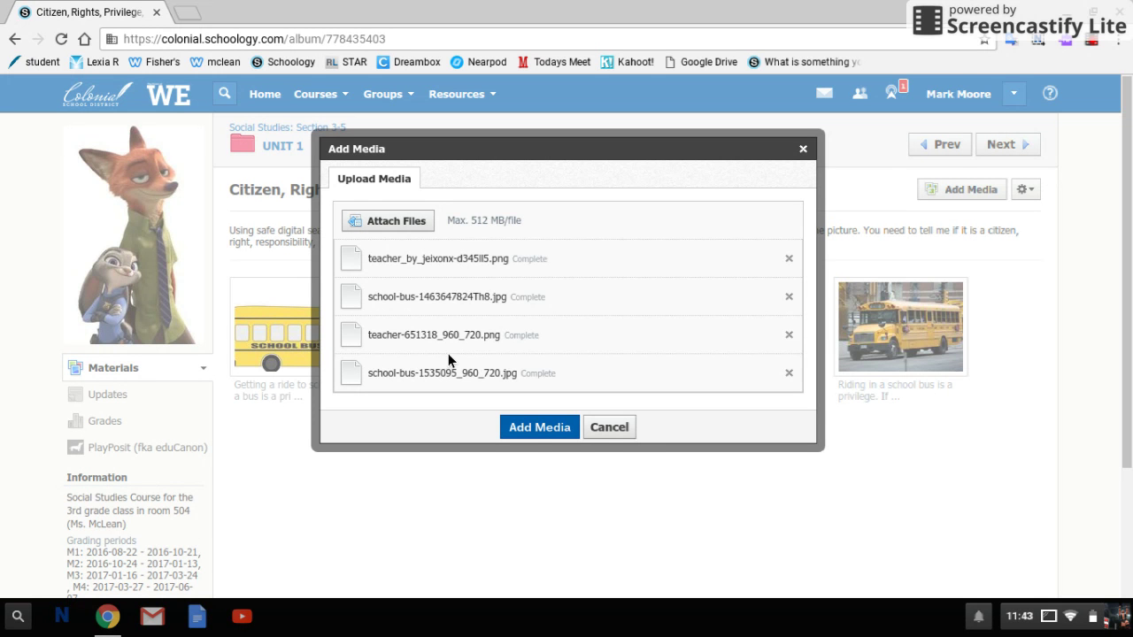
left_click(527, 432)
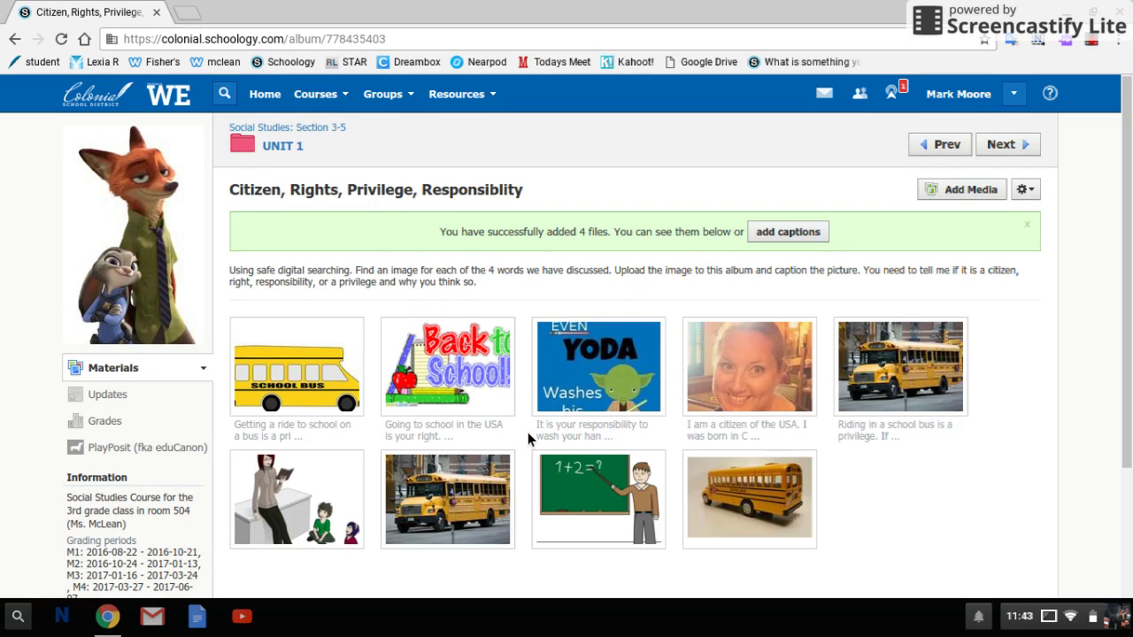
- Save the placeholder caption ";lzkjsdf;laskjdf;laksjdf" on the newly added picture of a teacher reading to two children
left_click(299, 464)
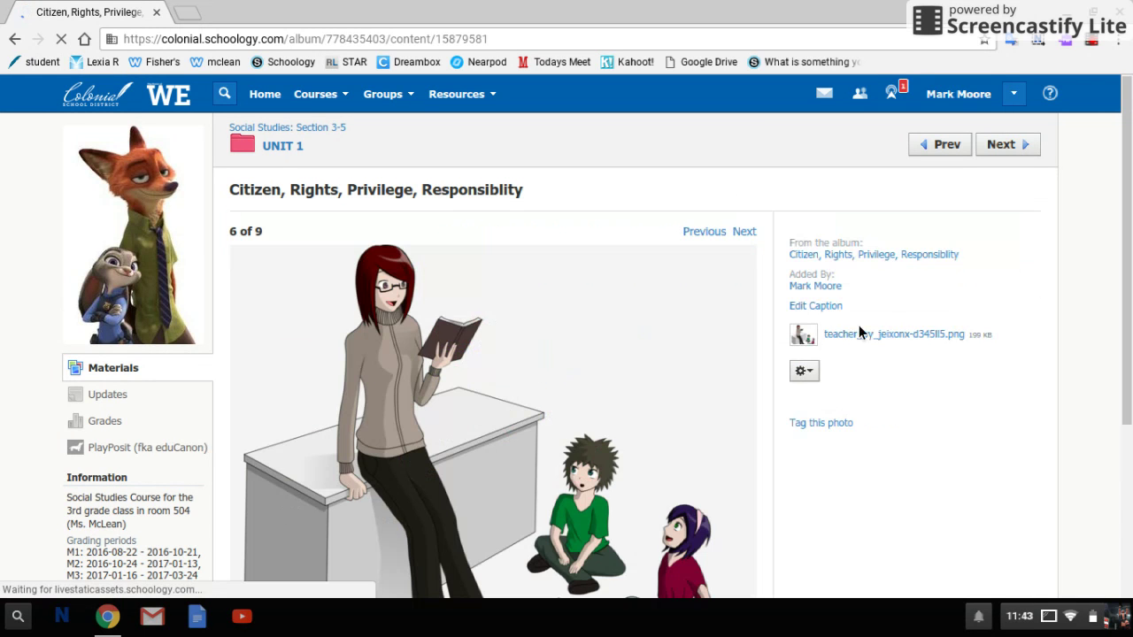
left_click(832, 307)
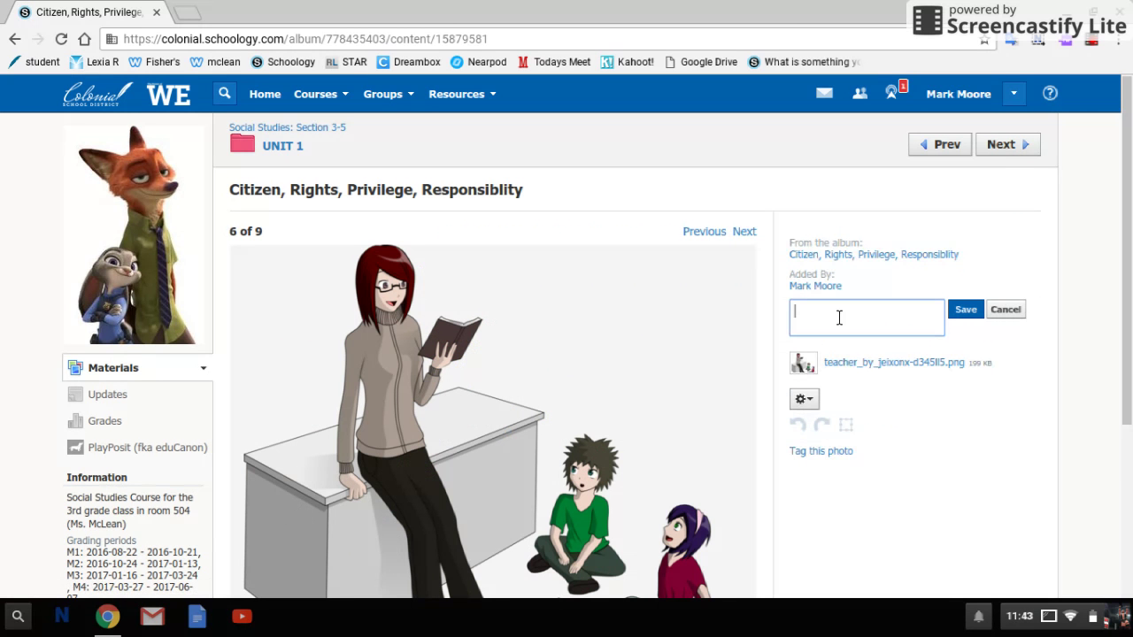
type(";lzkjsdf;laskjdf;laksjdf")
left_click(969, 309)
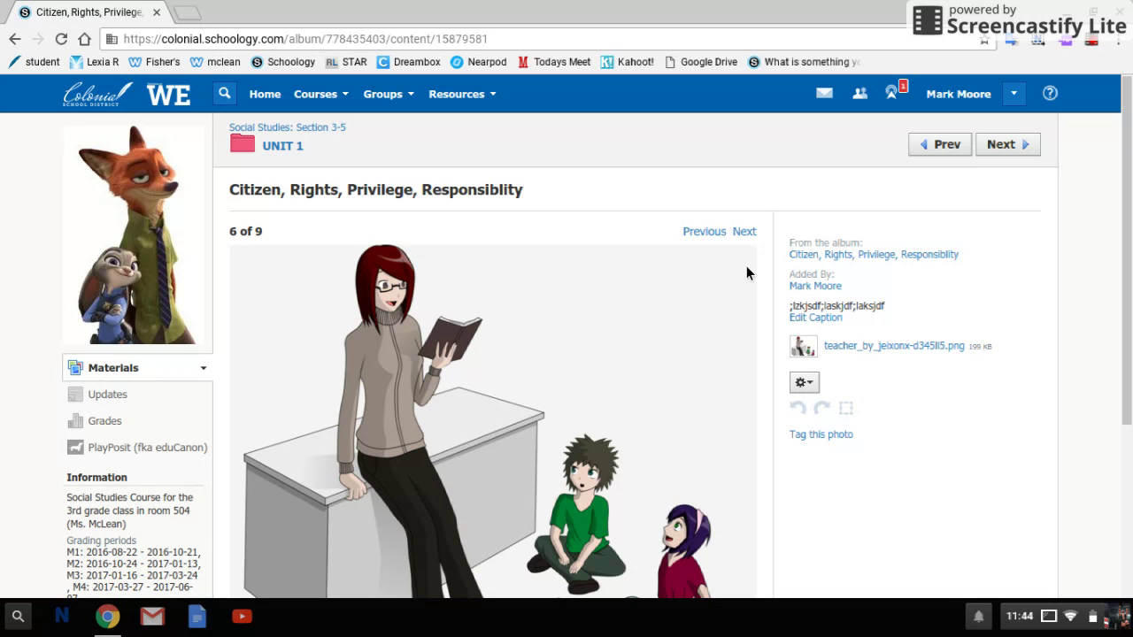
- Go to the next photo in the album, the second school bus upload, and save the placeholder caption "kljsdf;lsjdf;aslkjdf"
left_click(739, 231)
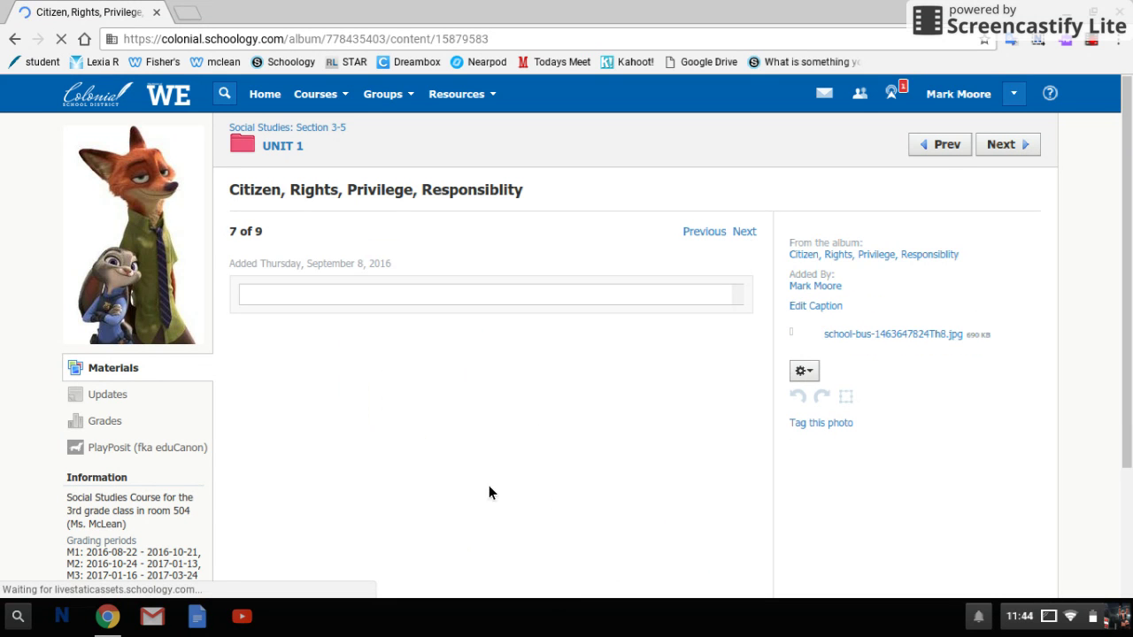
left_click(839, 307)
type("kljsdf;lsjdf;aslkjdf")
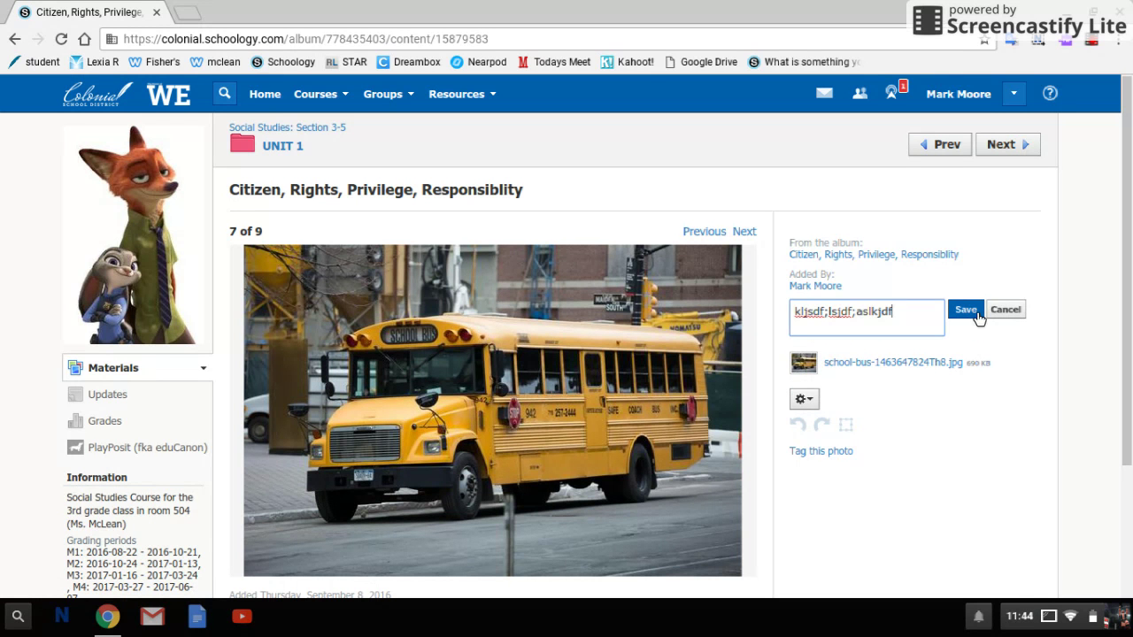
left_click(977, 315)
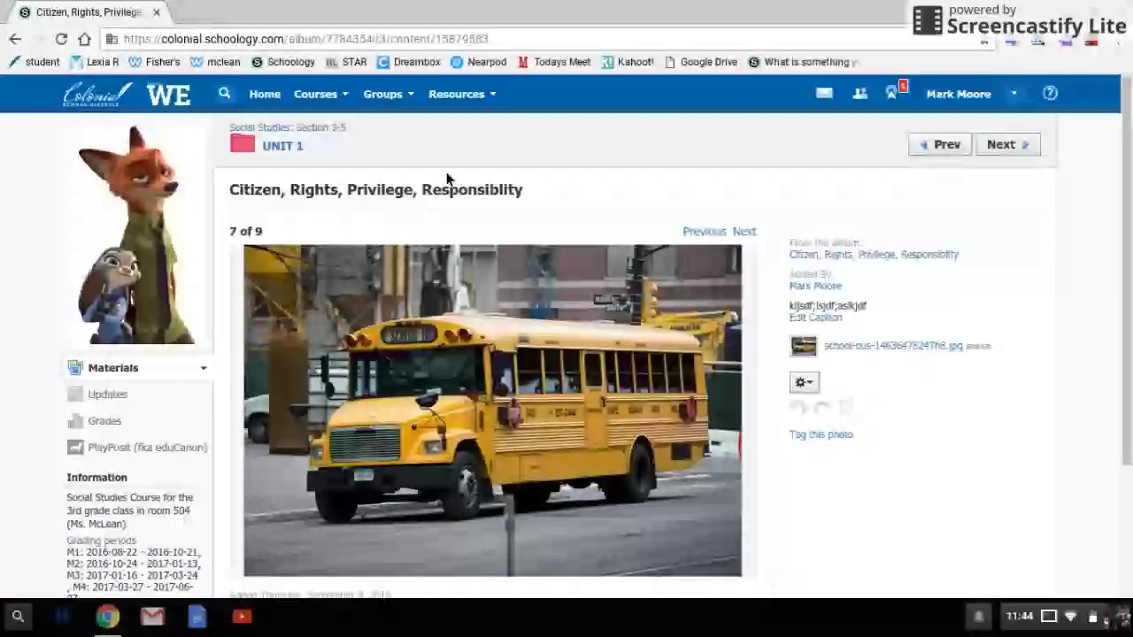
left_click(1059, 625)
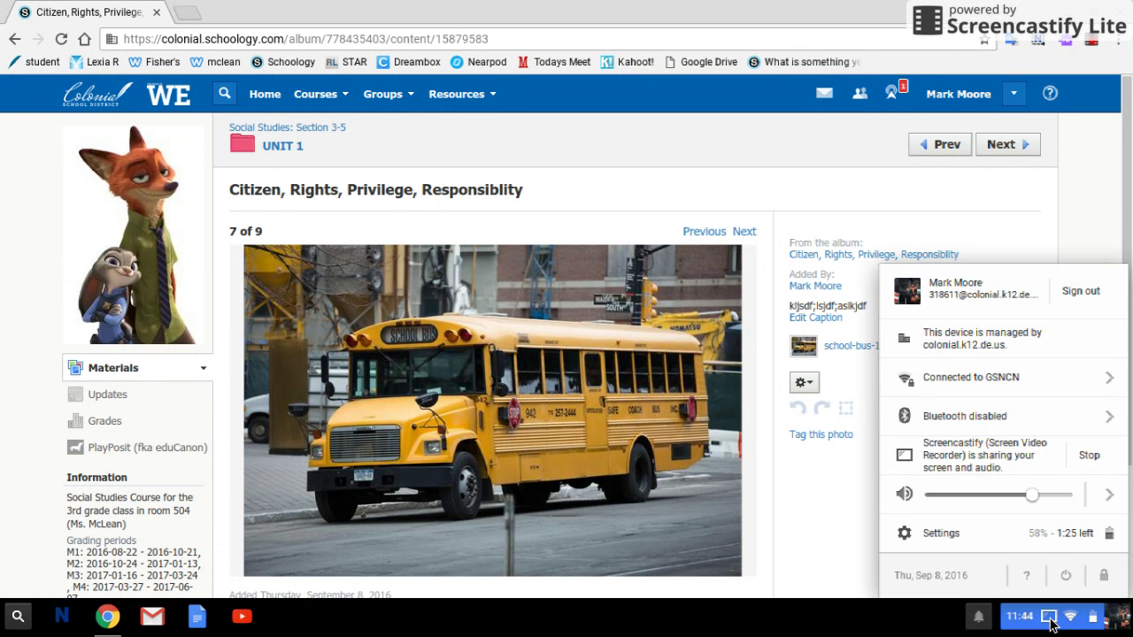
left_click(1050, 619)
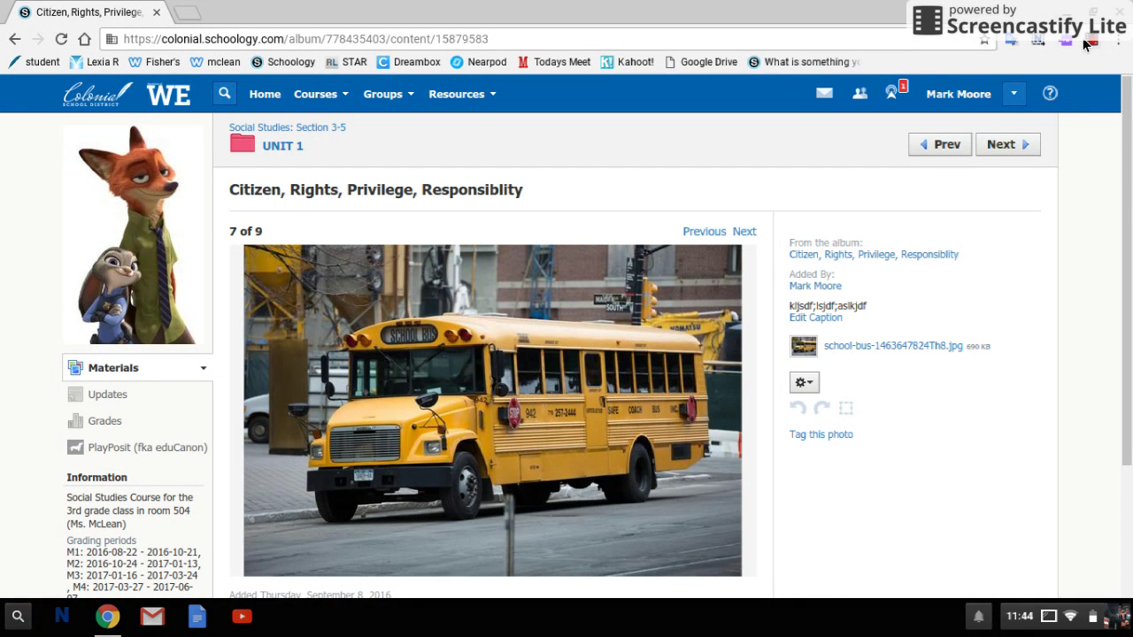
left_click(1069, 10)
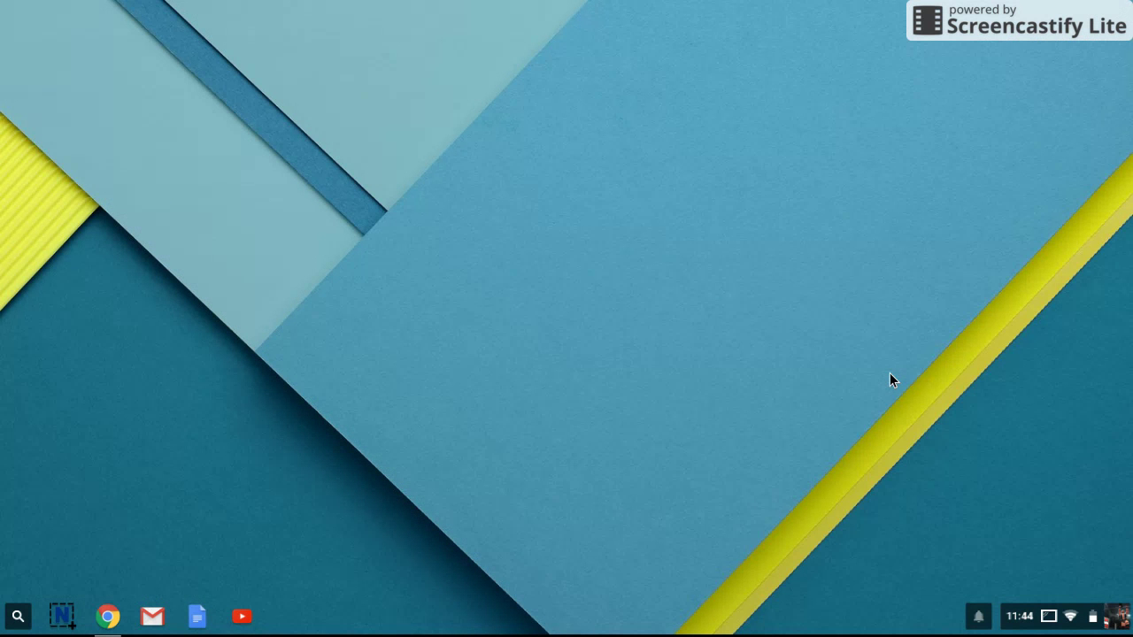
right_click(891, 381)
key("Escape")
left_click(107, 616)
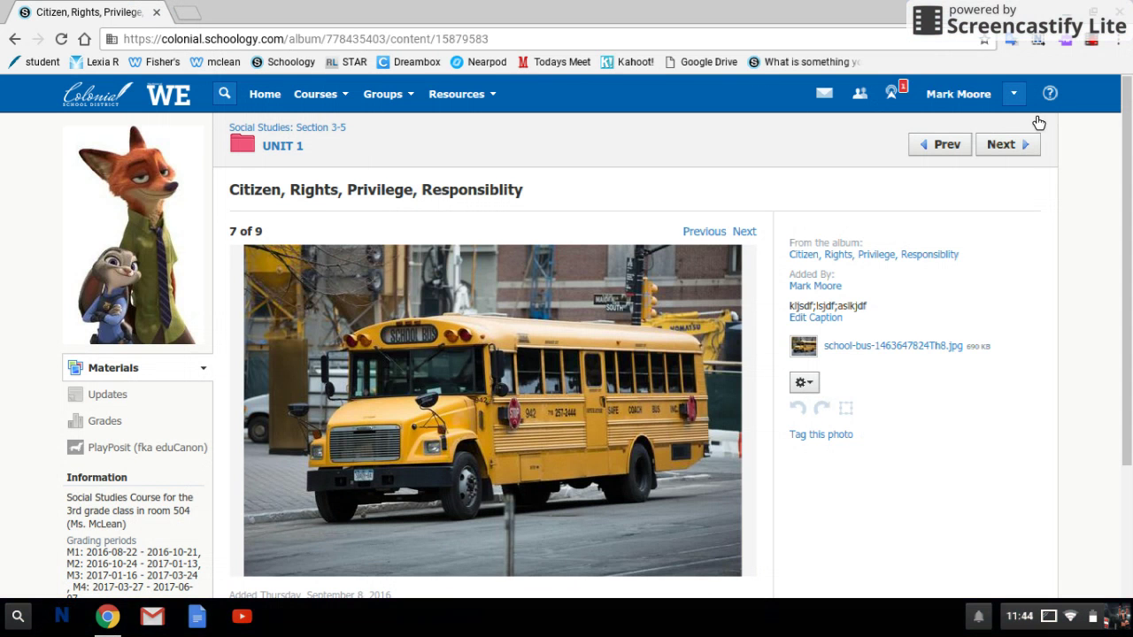
- Open the Chrome Web Store page of the Screencastify (Screen Video Recorder) extension
right_click(1093, 46)
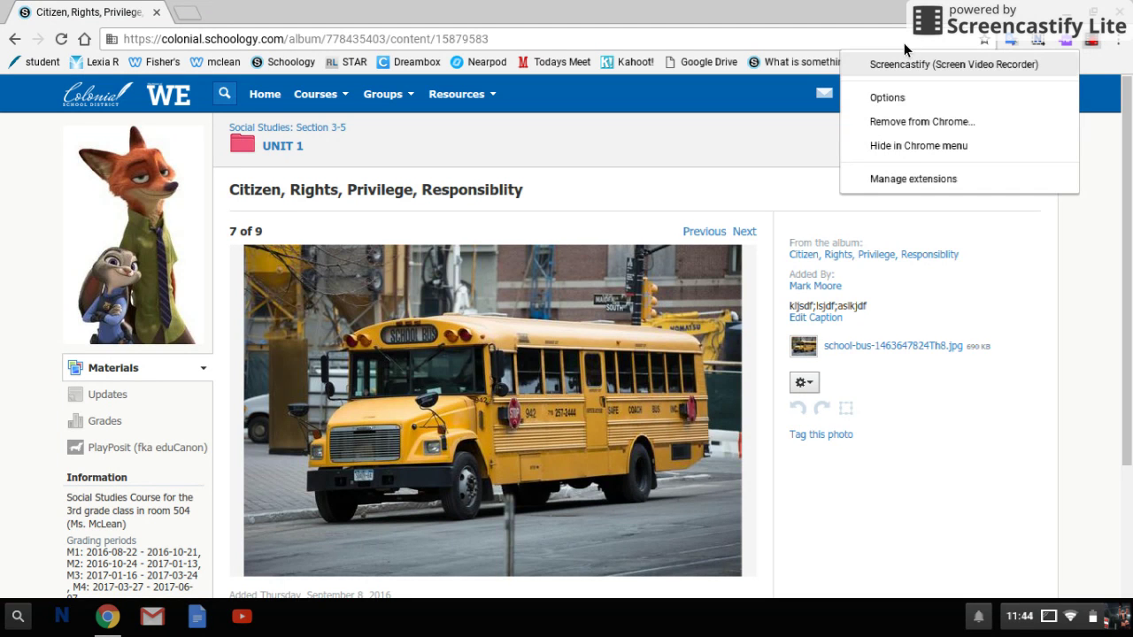
left_click(908, 69)
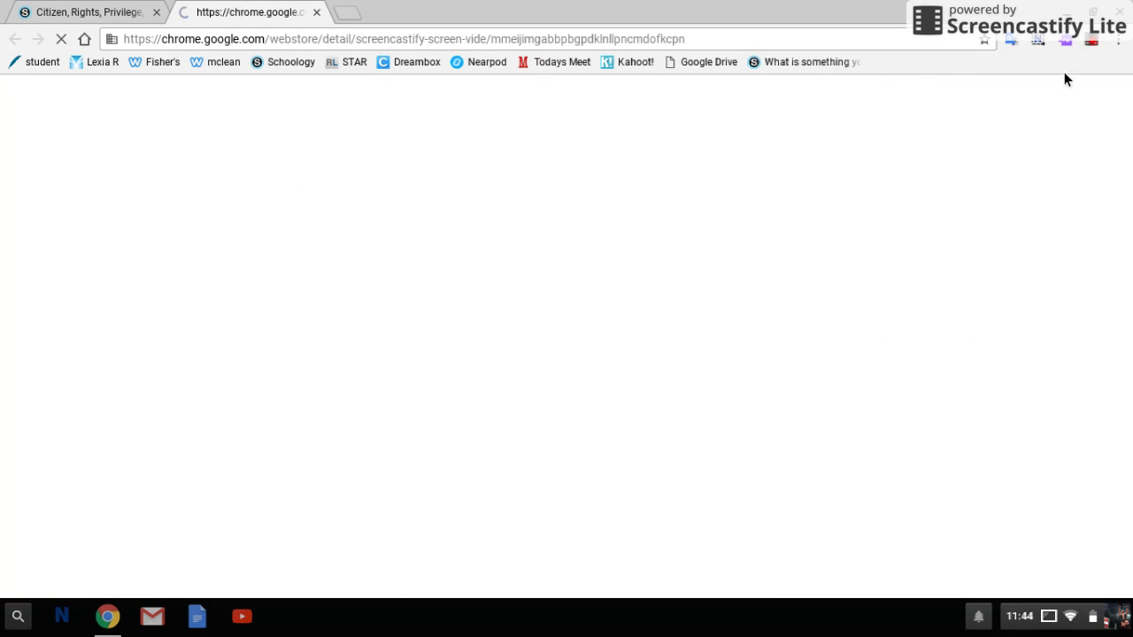